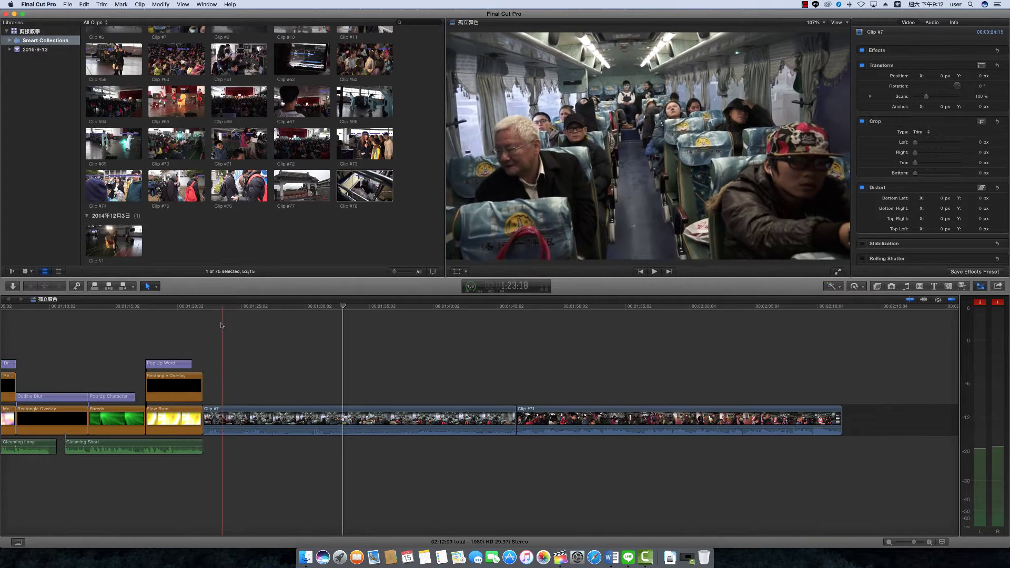
# - Find the Focus video effect by searching for "focus" and apply it to Clip #7 in the timeline
pyautogui.click(225, 420)
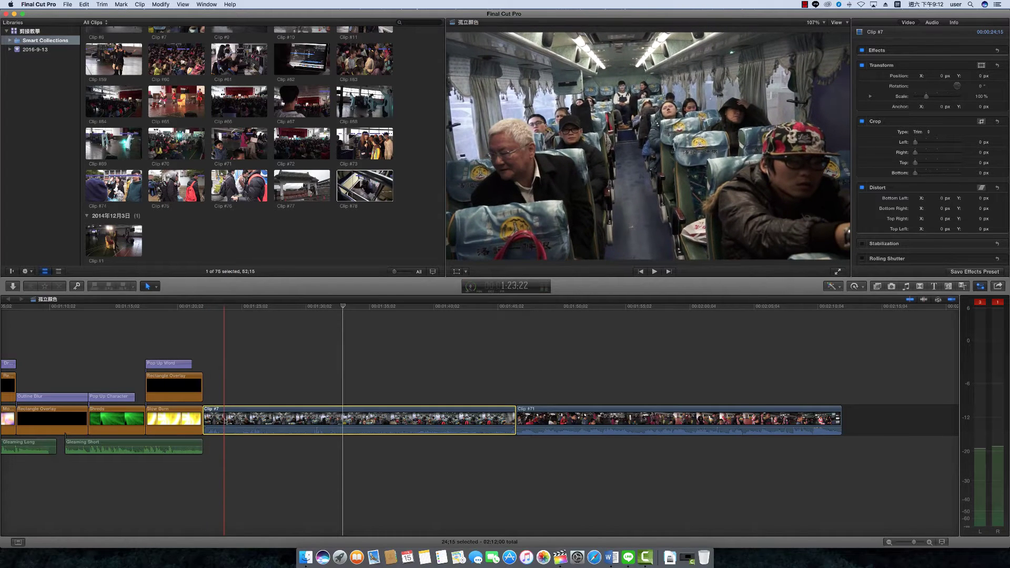
pyautogui.click(220, 310)
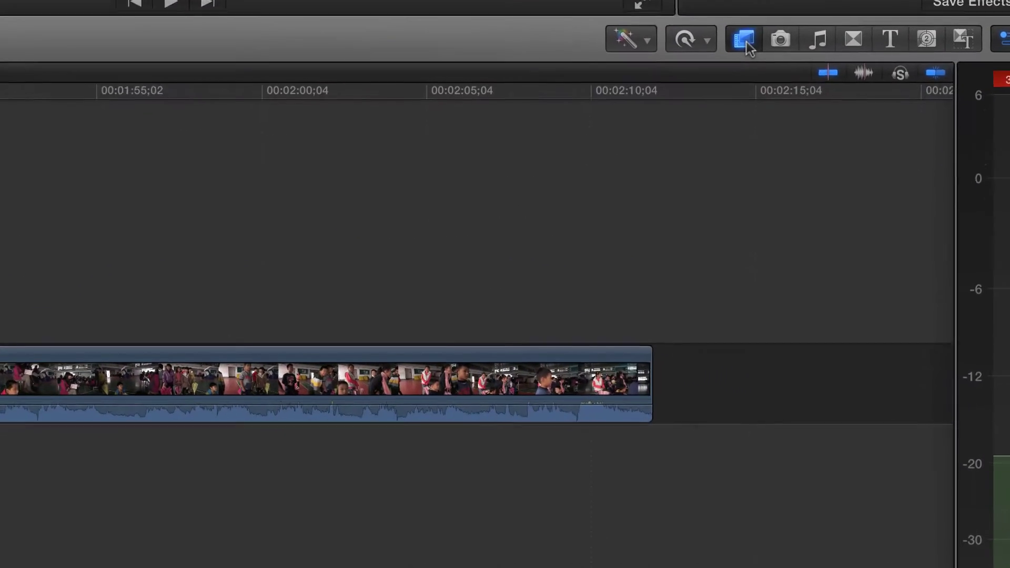
pyautogui.click(877, 287)
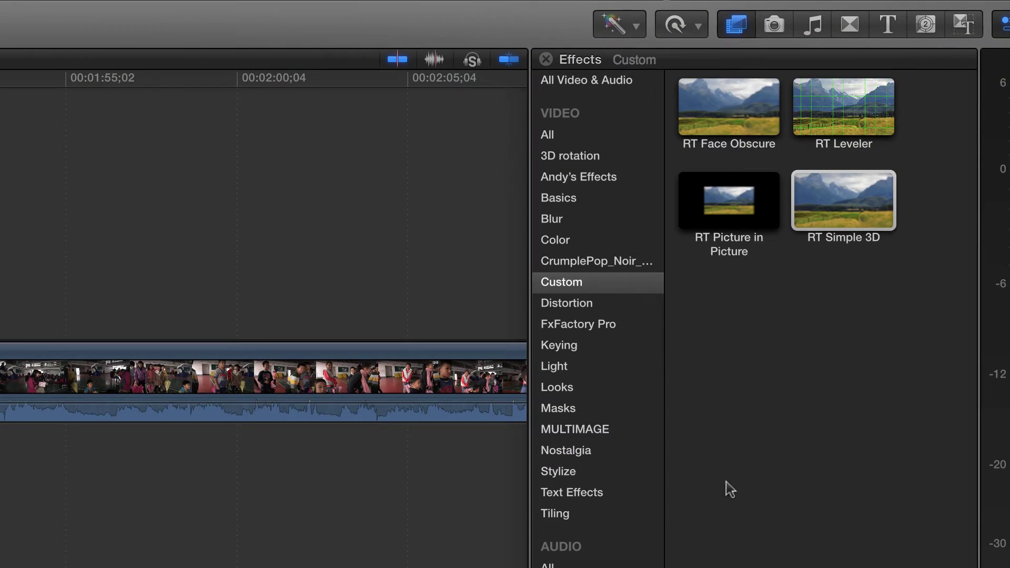
pyautogui.click(556, 140)
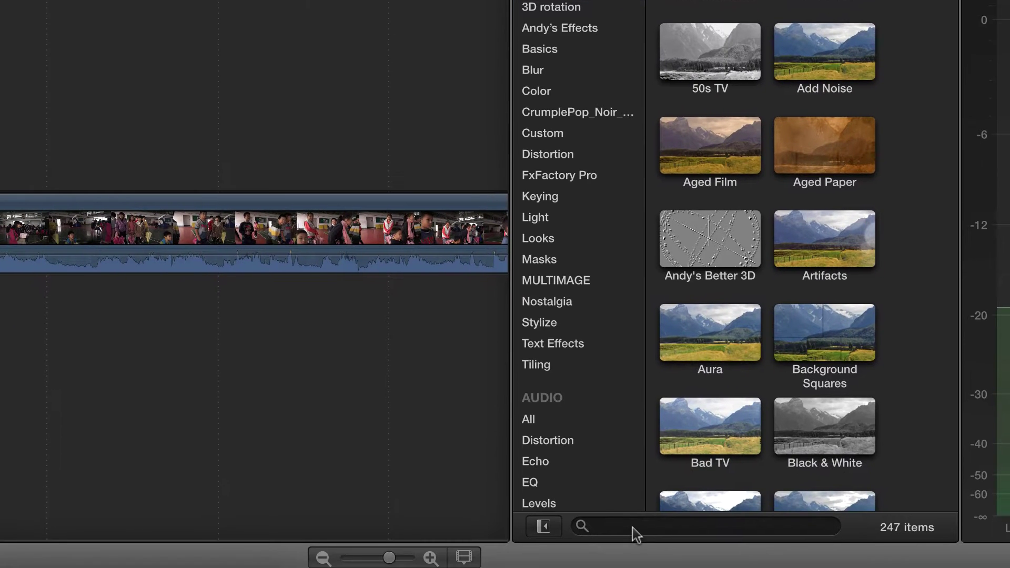
pyautogui.click(639, 567)
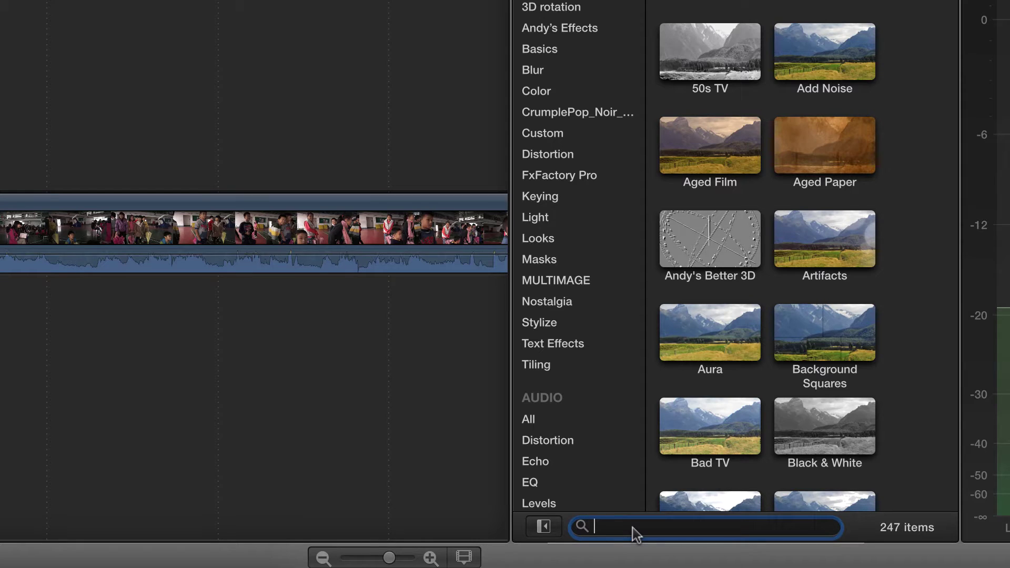
pyautogui.write('focus')
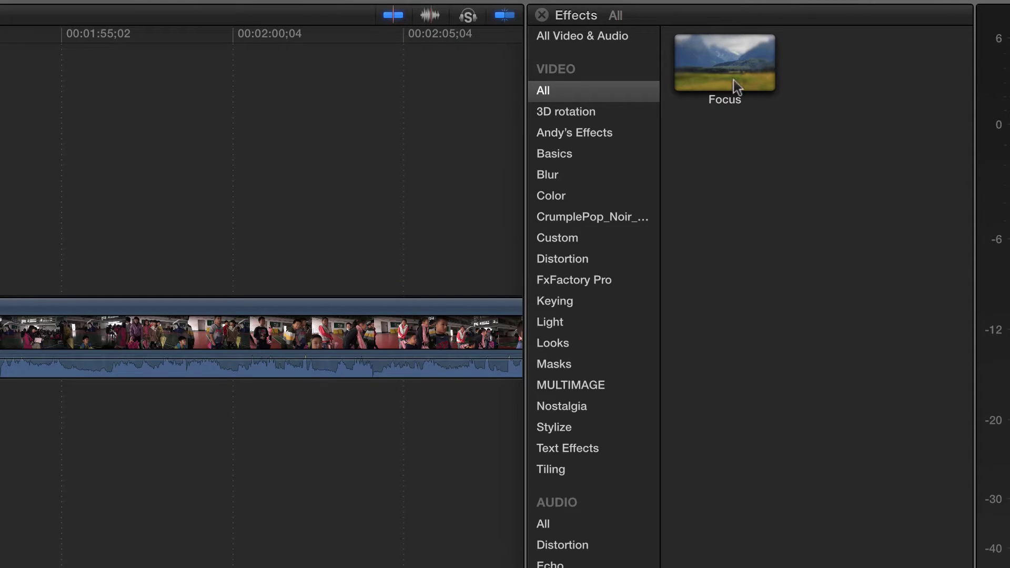
pyautogui.moveTo(741, 85); pyautogui.dragTo(0, 333)
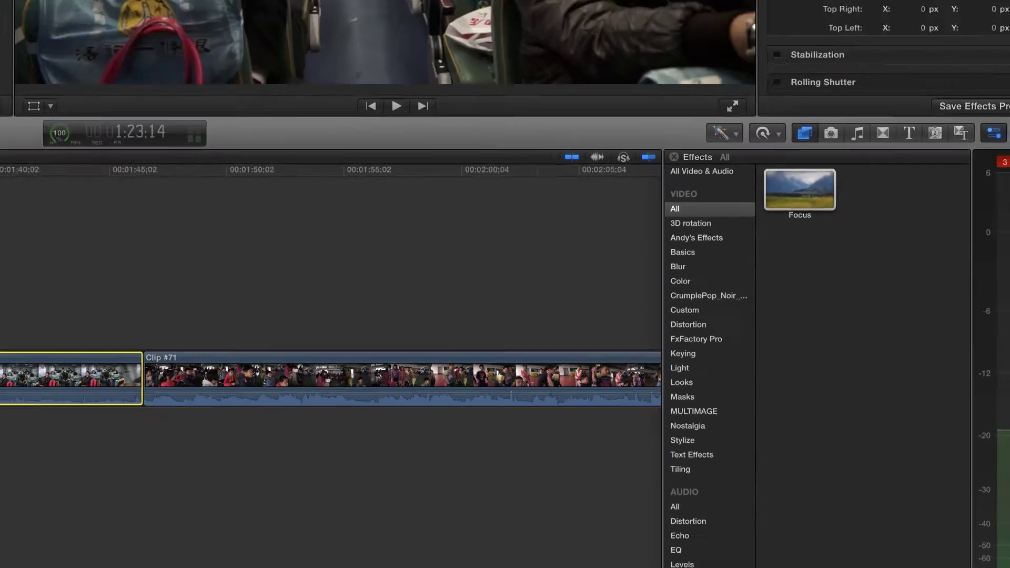
pyautogui.moveTo(367, 418); pyautogui.dragTo(367, 419)
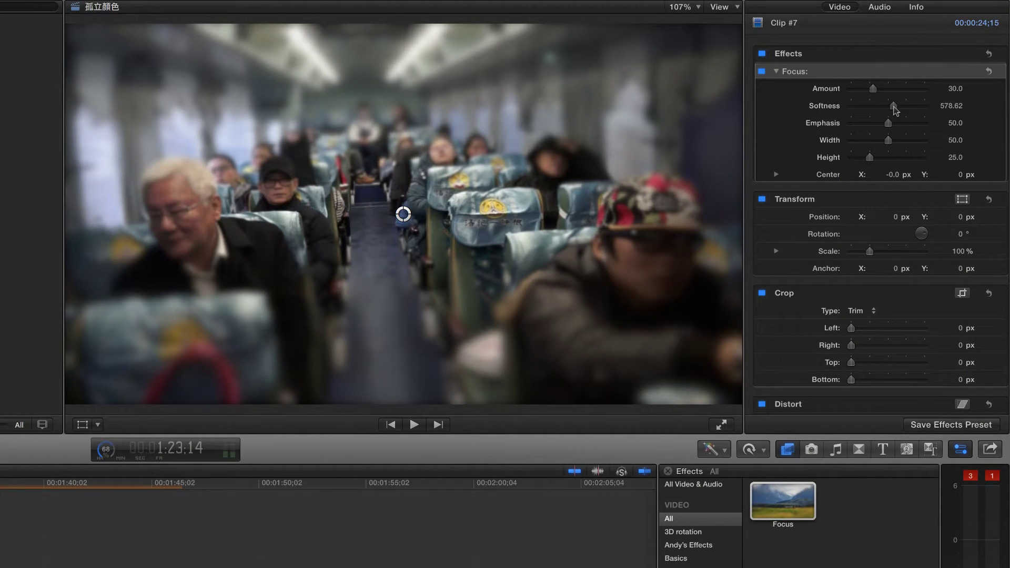
# - Try stronger blur settings on the Focus effect, settling on an Amount of 25 and a Softness of 405.48
pyautogui.click(894, 107)
pyautogui.moveTo(896, 109); pyautogui.dragTo(934, 109)
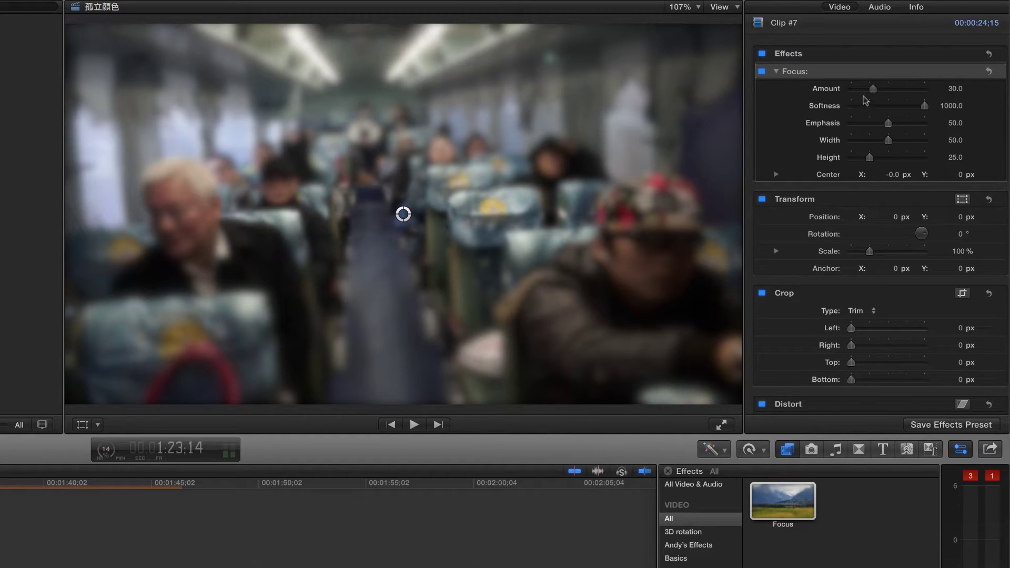
pyautogui.moveTo(873, 91)
pyautogui.mouseDown()
pyautogui.moveTo(887, 90)
pyautogui.moveTo(810, 101)
pyautogui.moveTo(915, 93)
pyautogui.moveTo(873, 93)
pyautogui.mouseUp()
pyautogui.moveTo(873, 93); pyautogui.dragTo(889, 92)
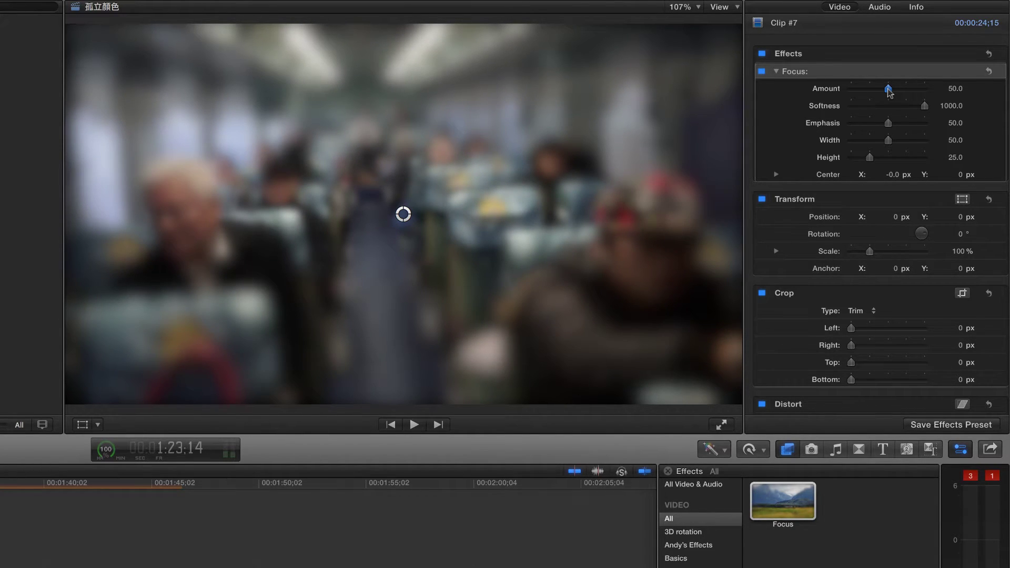
pyautogui.moveTo(889, 88); pyautogui.dragTo(870, 90)
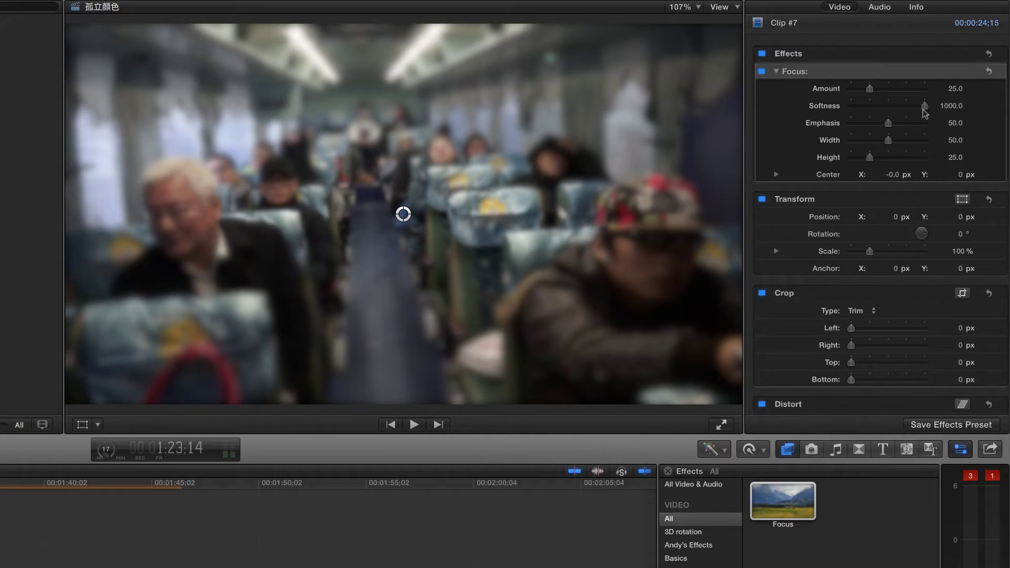
pyautogui.moveTo(926, 108); pyautogui.dragTo(882, 112)
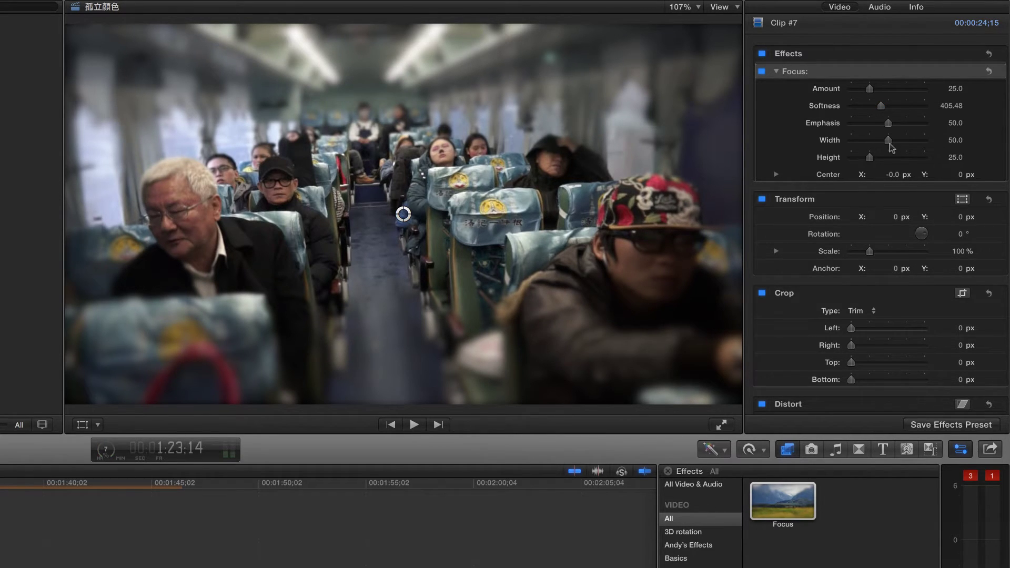
# - Set the Focus effect's Width to 26.2 and its Height to 26.73, leaving Emphasis at 50
pyautogui.moveTo(888, 123)
pyautogui.mouseDown()
pyautogui.moveTo(950, 124)
pyautogui.moveTo(888, 123)
pyautogui.mouseUp()
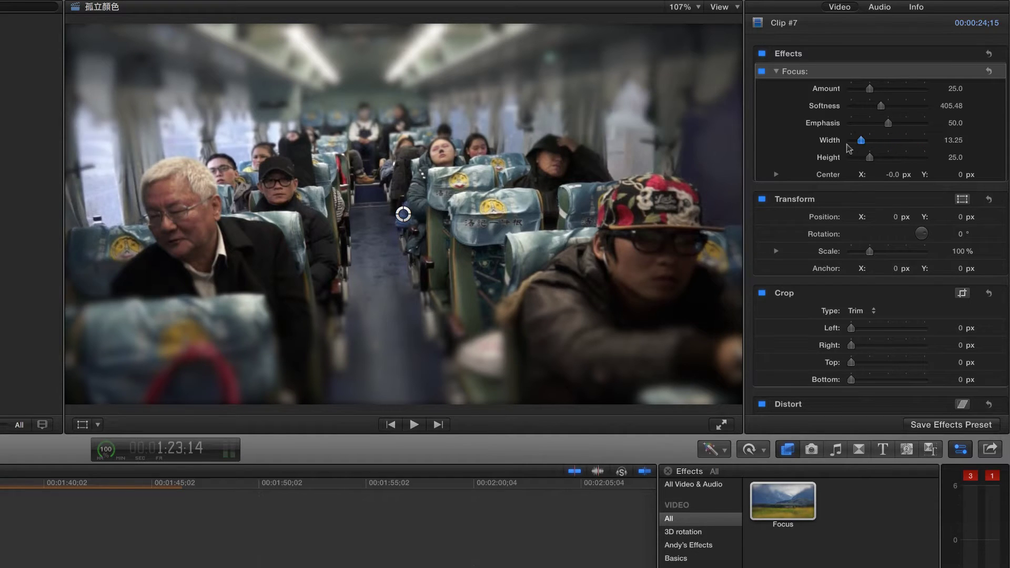
pyautogui.moveTo(889, 141)
pyautogui.mouseDown()
pyautogui.moveTo(819, 147)
pyautogui.moveTo(883, 144)
pyautogui.moveTo(873, 143)
pyautogui.mouseUp()
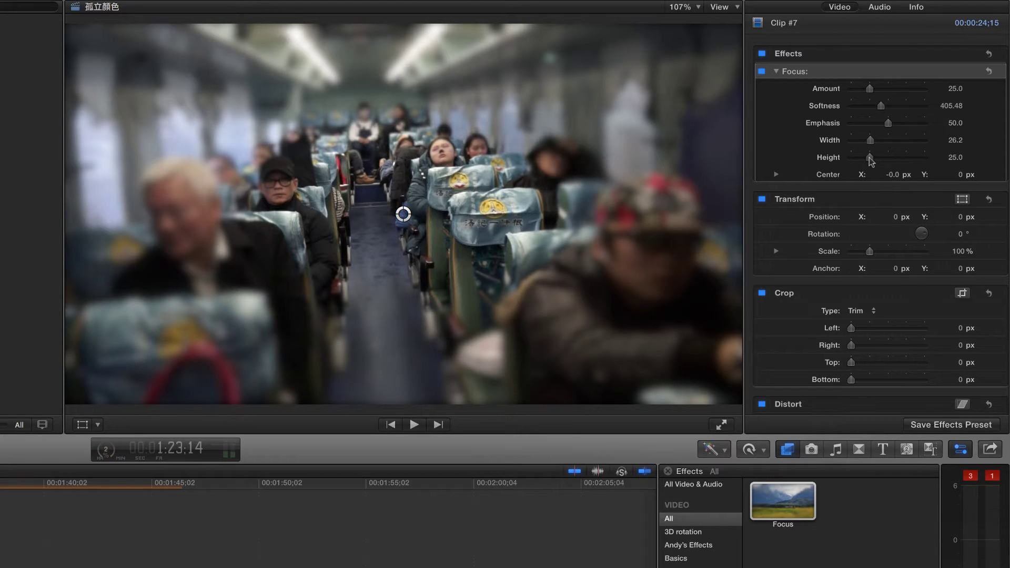
pyautogui.moveTo(871, 159); pyautogui.dragTo(892, 163)
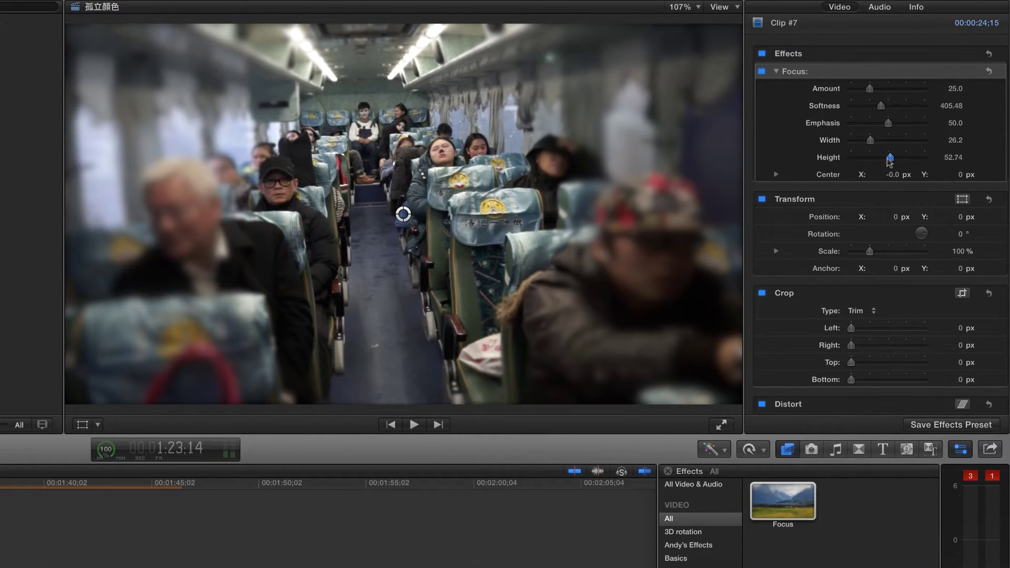
pyautogui.moveTo(890, 160); pyautogui.dragTo(873, 162)
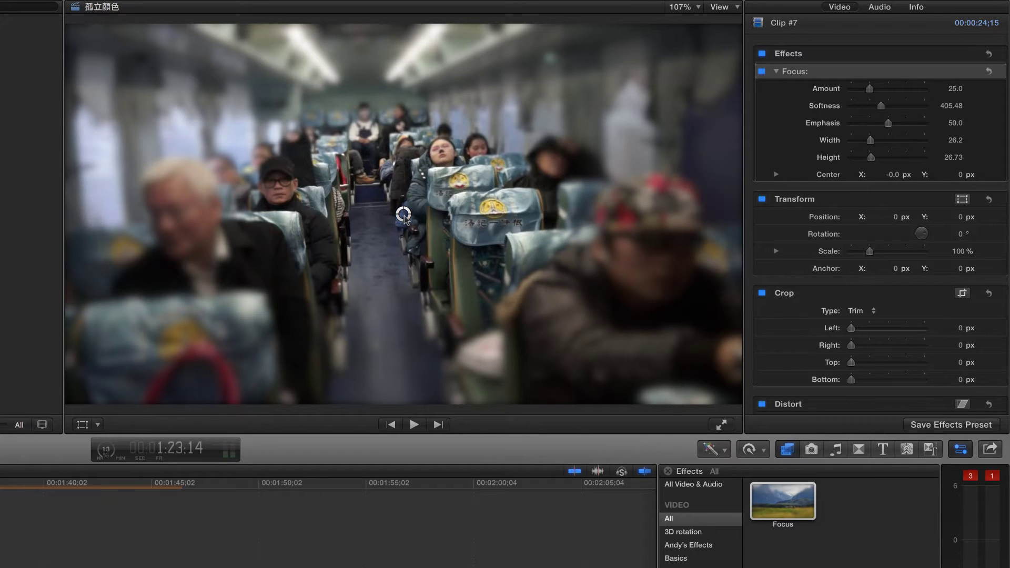
# - Move the Focus center onto the white-haired man and add keyframes for all Focus parameters at 1:23:14
pyautogui.moveTo(404, 215); pyautogui.dragTo(173, 228)
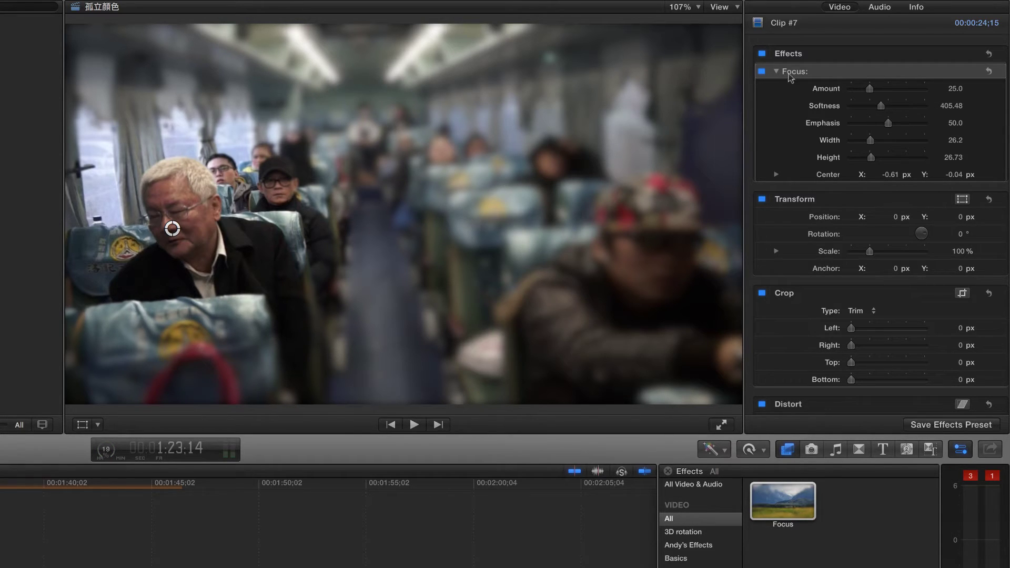
pyautogui.click(1001, 74)
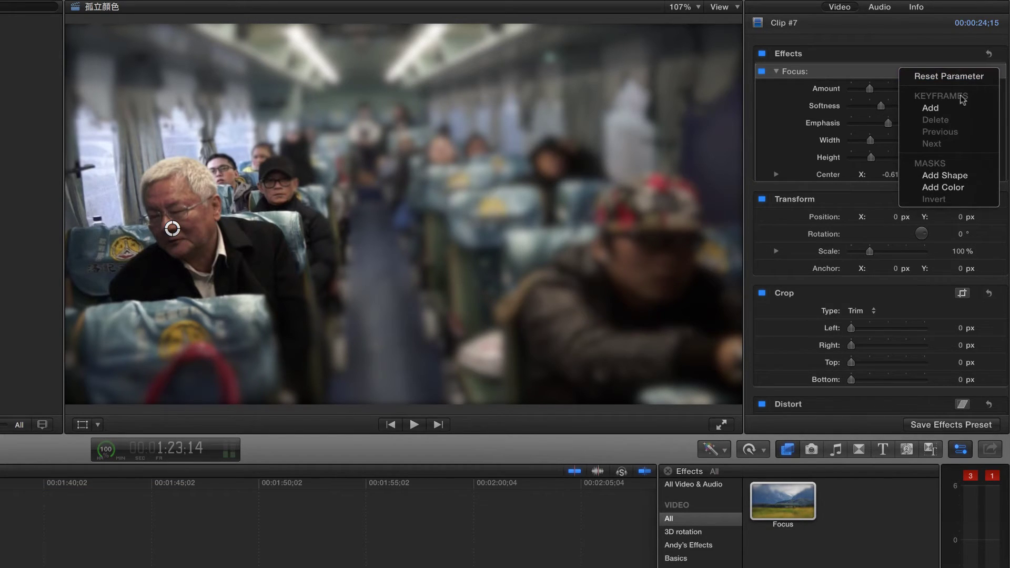
pyautogui.click(932, 108)
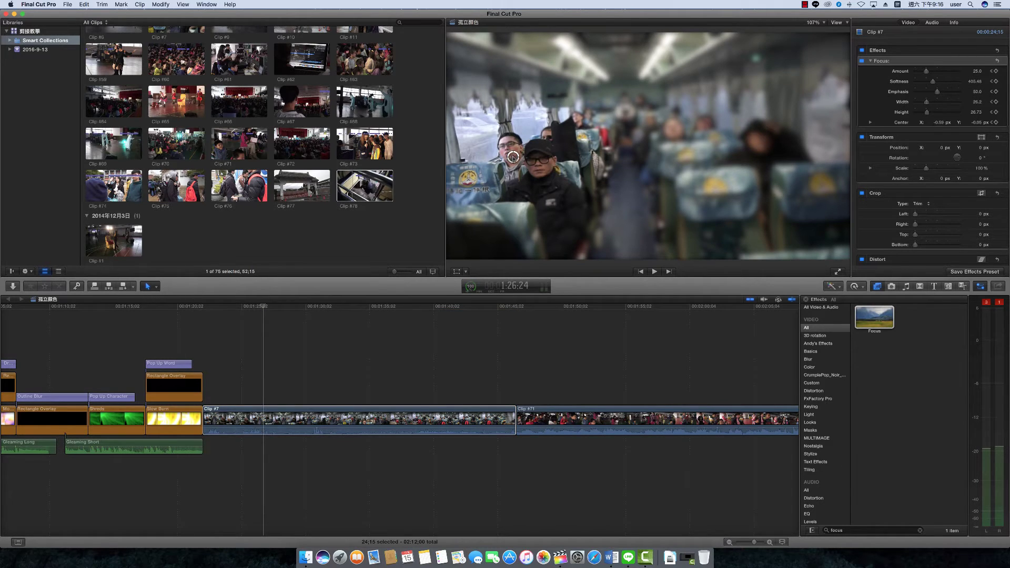
# - Move the Focus center onto the man in the black cap at 1:26:24 and onto the woman in the foreground at 1:30:19
pyautogui.moveTo(523, 162); pyautogui.dragTo(539, 165)
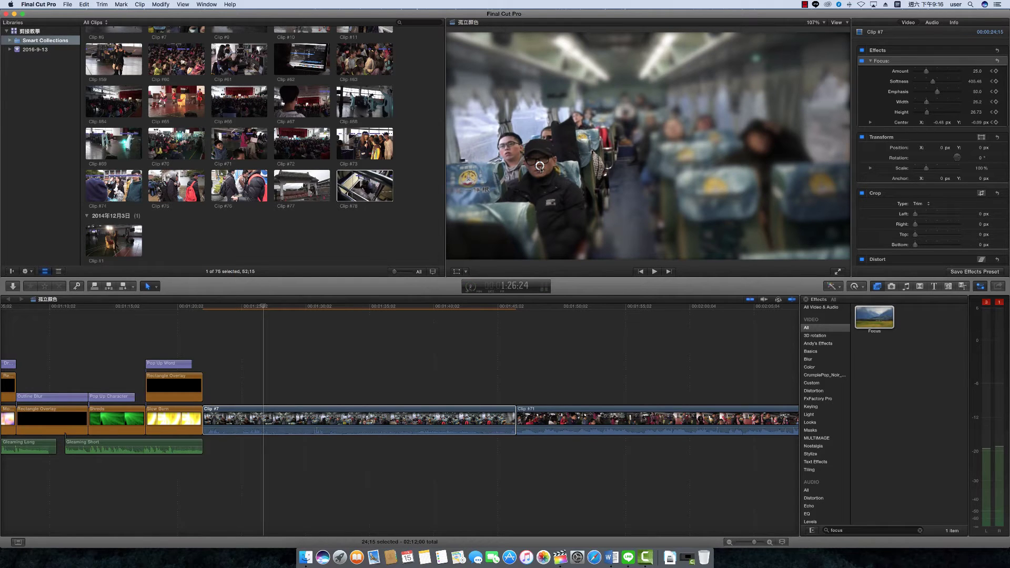
pyautogui.click(269, 307)
pyautogui.moveTo(270, 310); pyautogui.dragTo(313, 313)
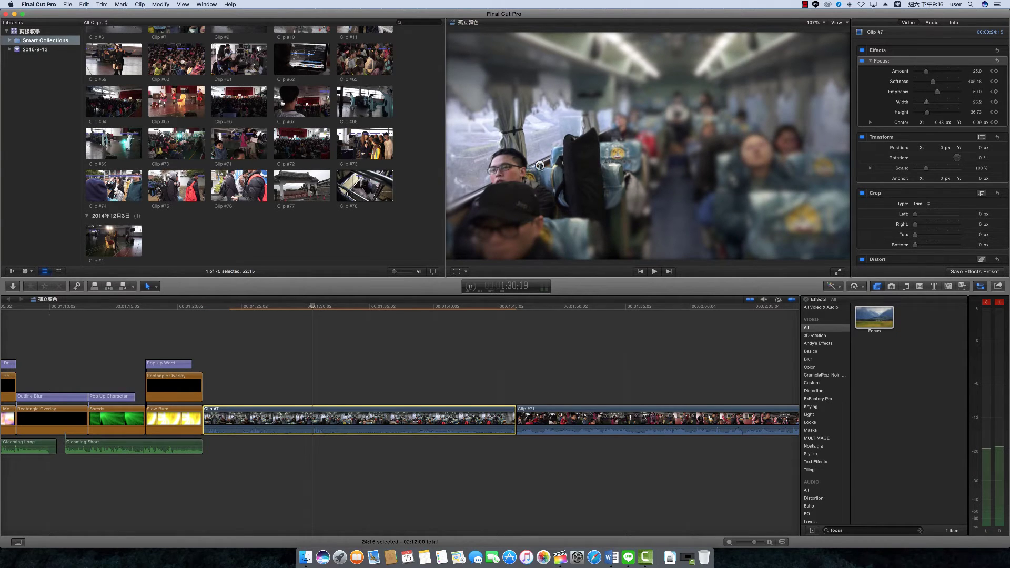
pyautogui.moveTo(540, 165); pyautogui.dragTo(755, 159)
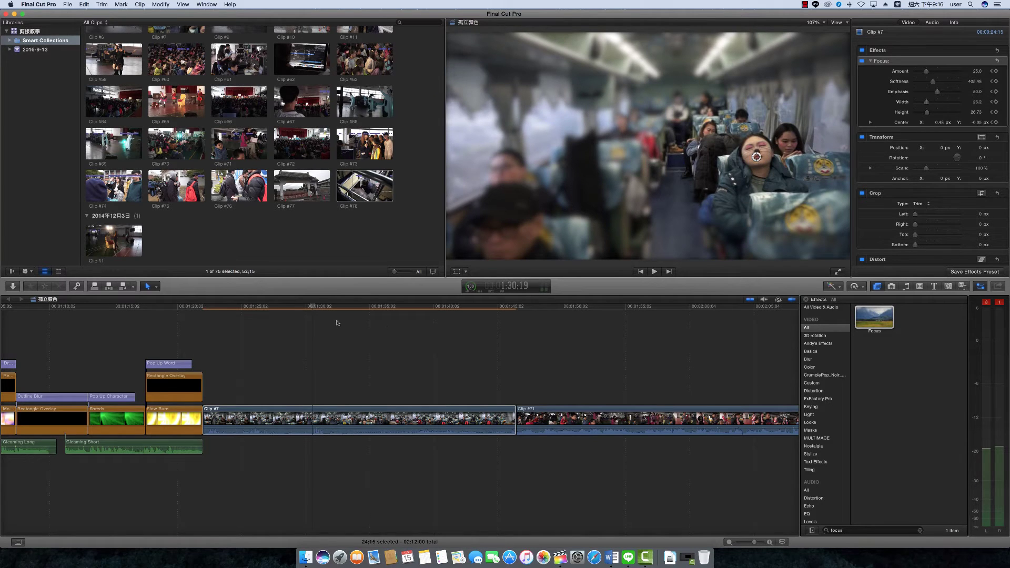
# - Move the Focus center beside the seated woman near the aisle at 1:33:18 and onto the man behind the red backpack at 1:36:23
pyautogui.moveTo(325, 307); pyautogui.dragTo(352, 312)
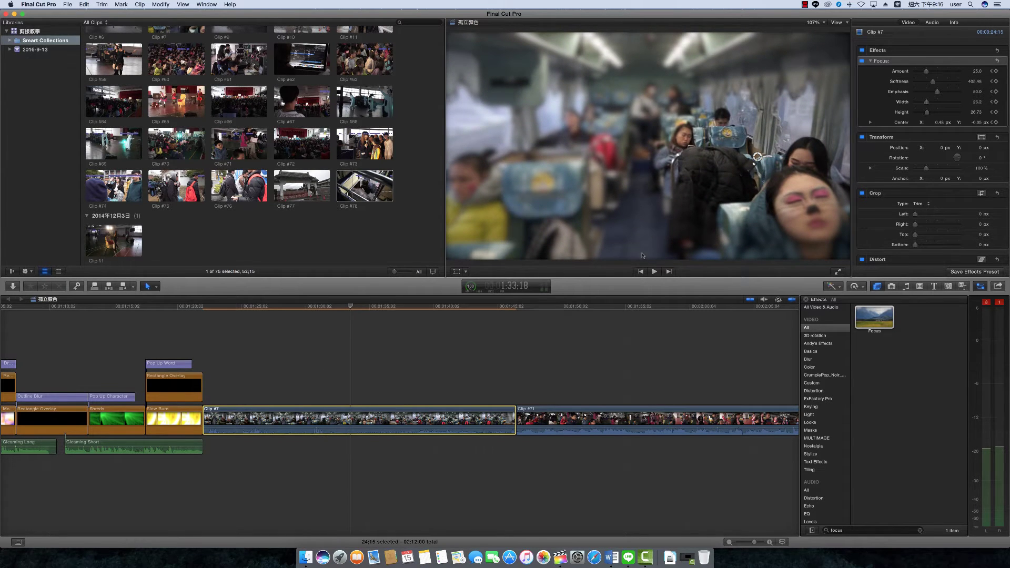
pyautogui.moveTo(757, 157); pyautogui.dragTo(696, 146)
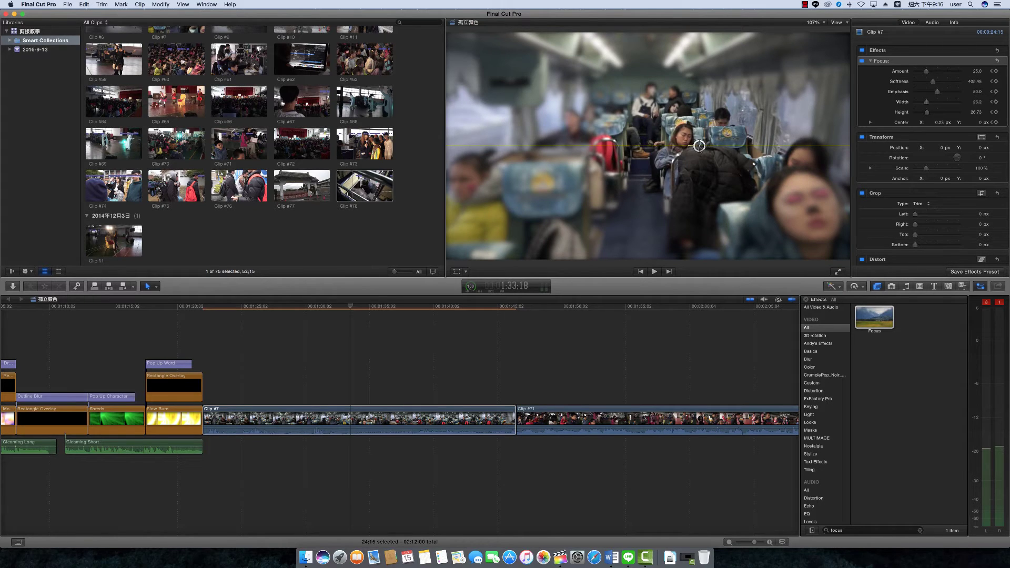
pyautogui.moveTo(456, 309); pyautogui.dragTo(391, 311)
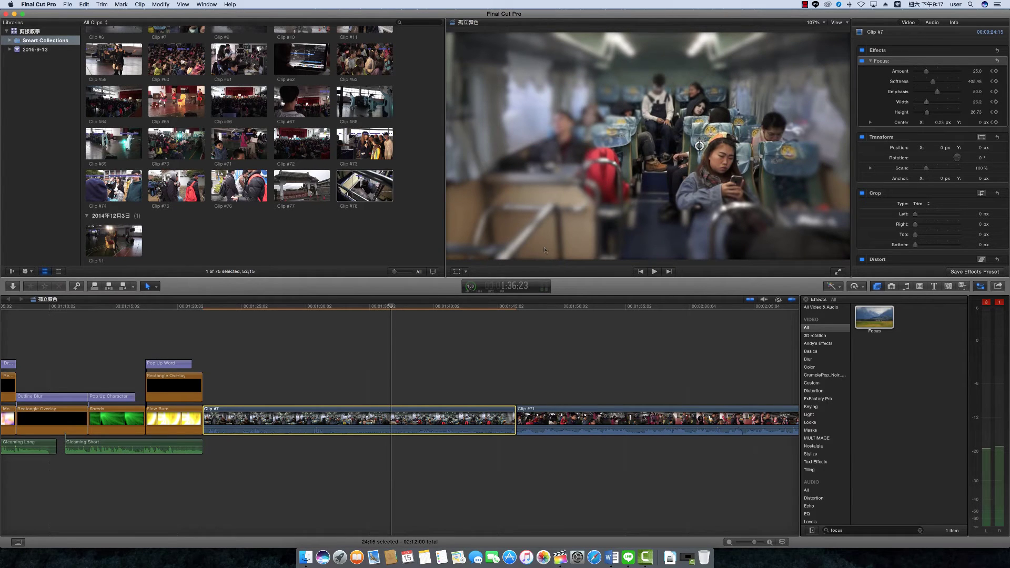
pyautogui.moveTo(708, 147); pyautogui.dragTo(563, 130)
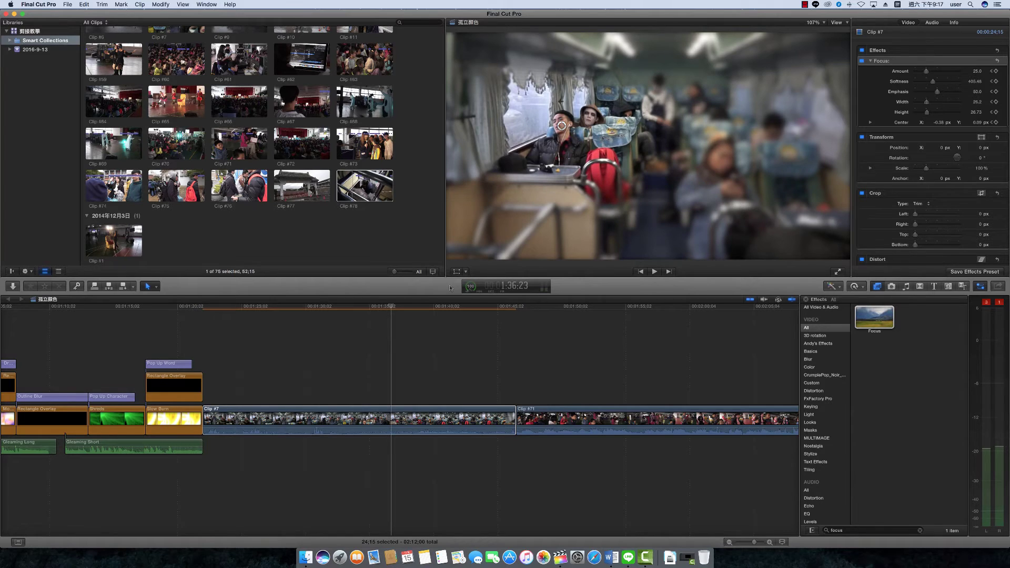
# - Move the Focus center onto the standing man at the back of the bus at 1:39:00 and set Softness to 1000 at 1:43:03
pyautogui.moveTo(392, 308); pyautogui.dragTo(421, 307)
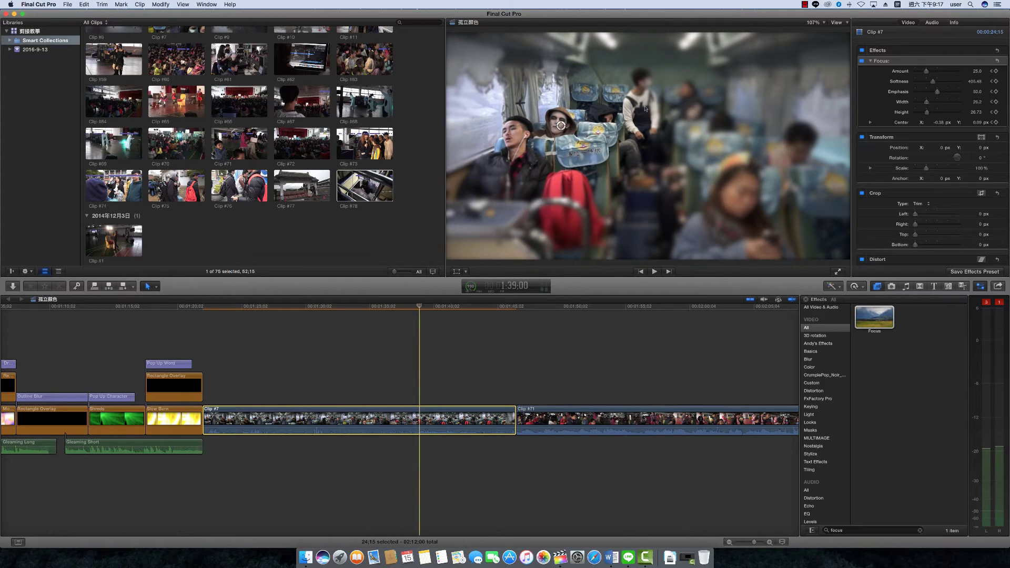
pyautogui.moveTo(561, 126); pyautogui.dragTo(641, 89)
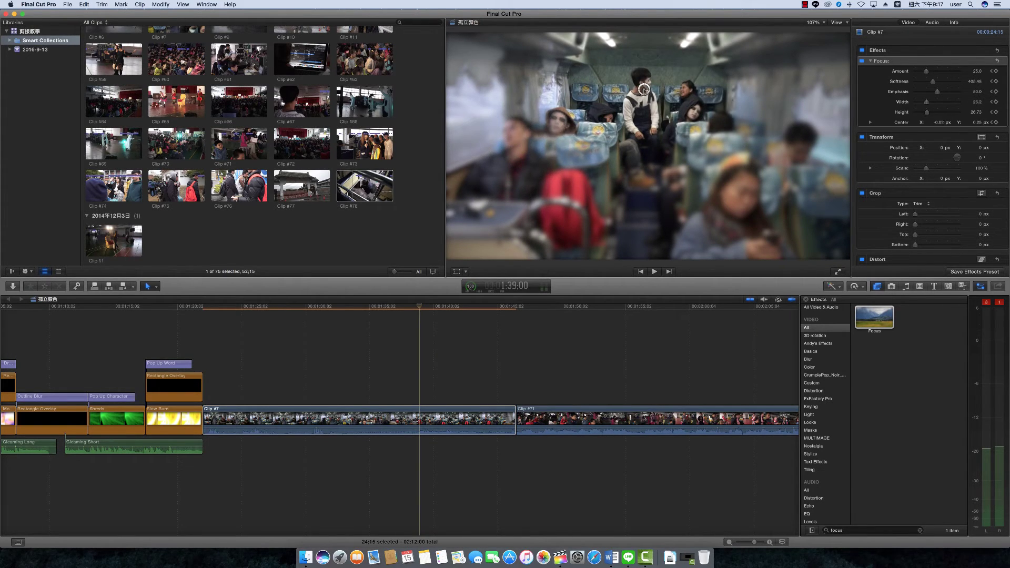
pyautogui.moveTo(421, 308); pyautogui.dragTo(473, 311)
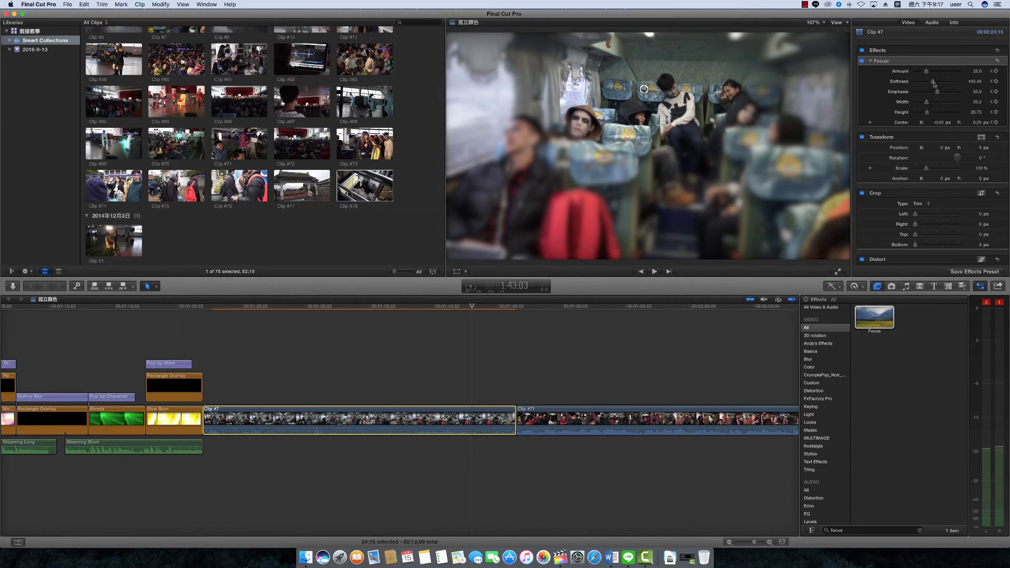
pyautogui.moveTo(935, 82); pyautogui.dragTo(961, 83)
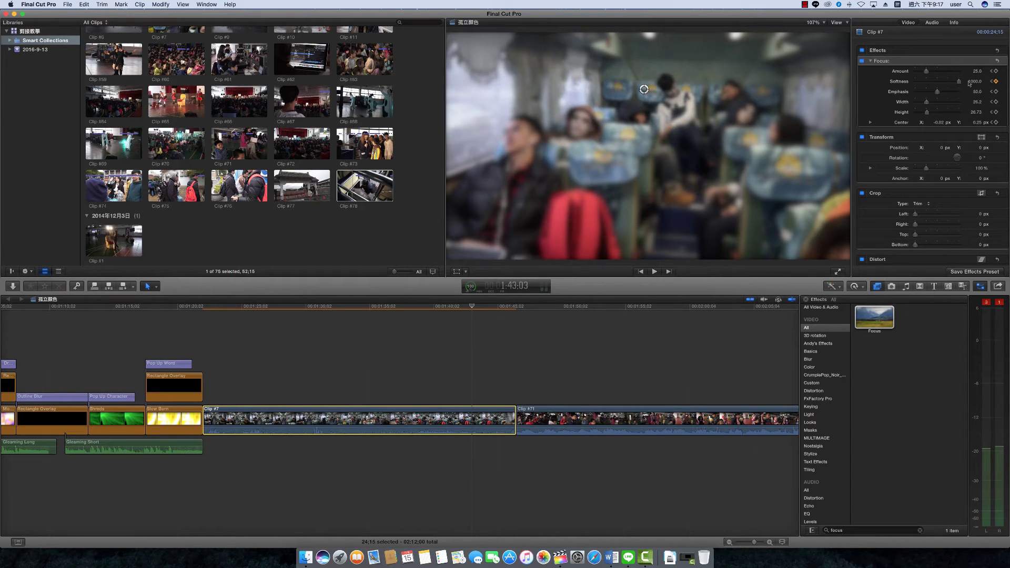
# - Play back Clip #7 from its beginning to review the animated Focus effect
pyautogui.click(491, 307)
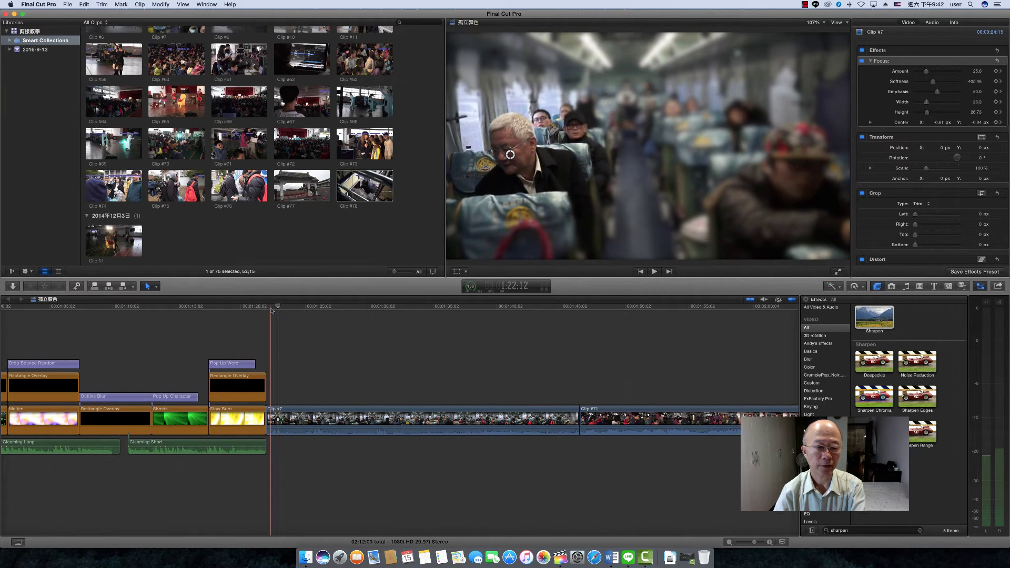
pyautogui.press('space')
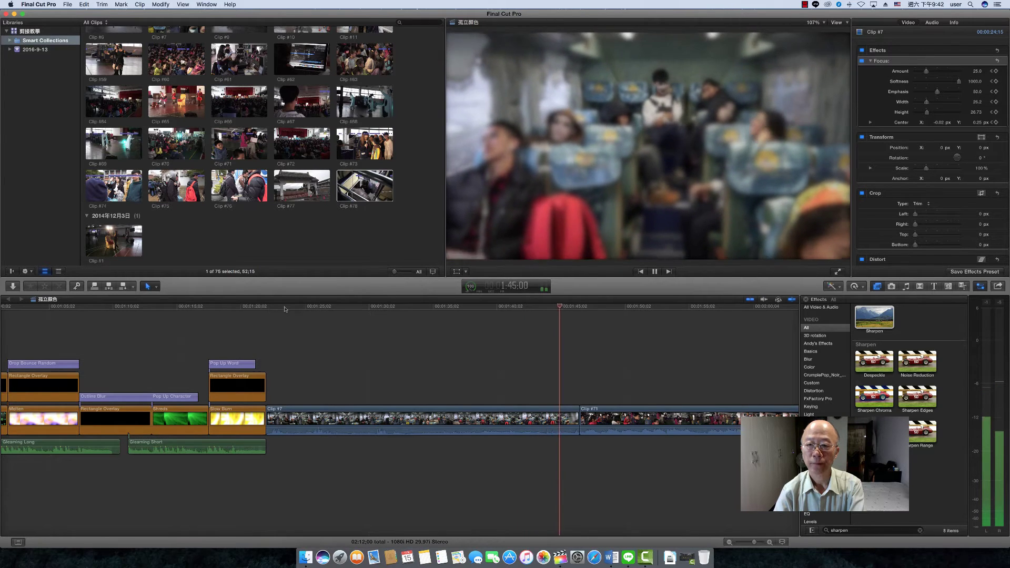
pyautogui.press('space')
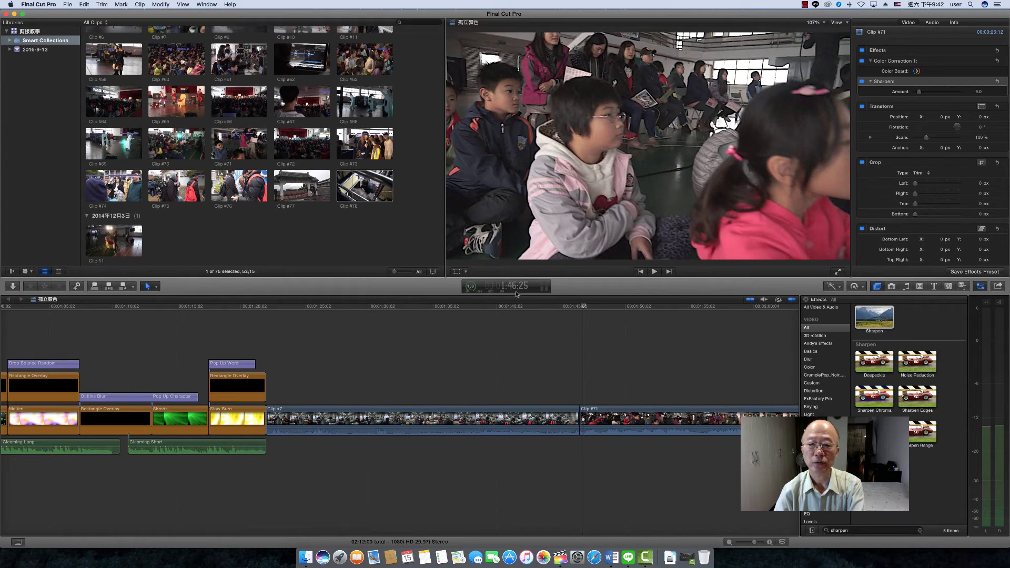
pyautogui.moveTo(583, 307); pyautogui.dragTo(574, 306)
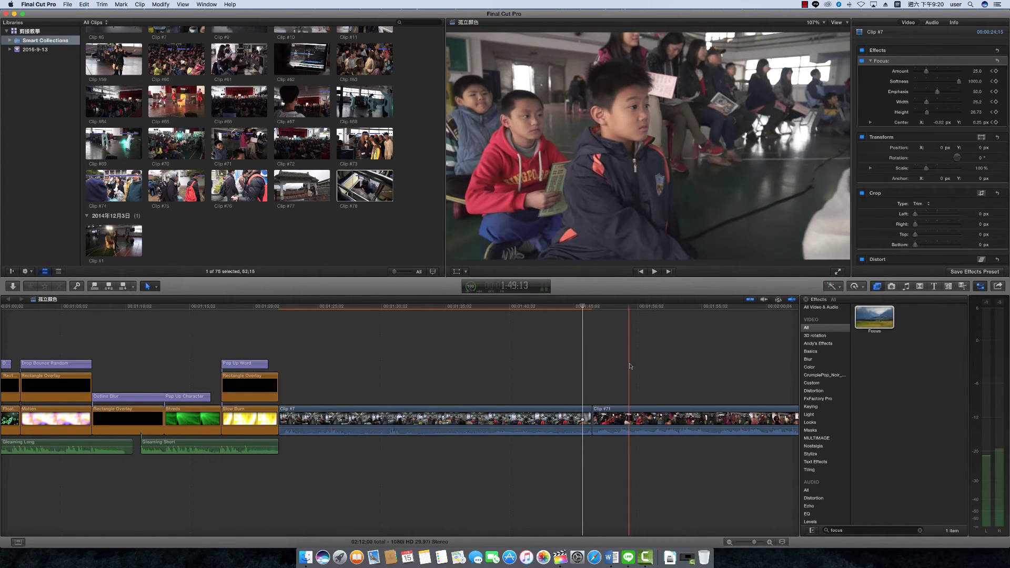
pyautogui.hscroll(5, 630, 366)
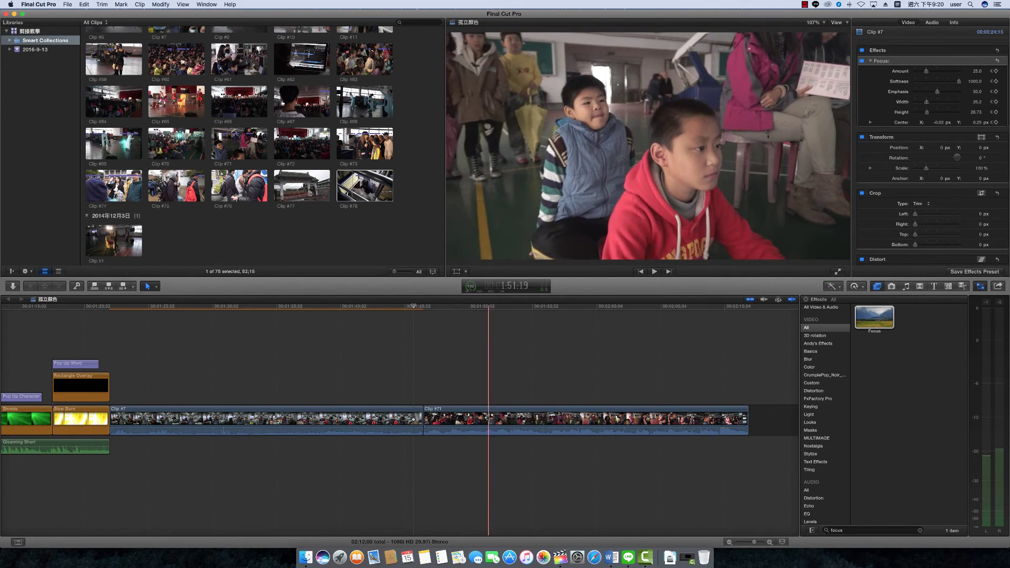
# - Search the effects for "sharpen" and apply the Sharpen effect to Clip #71
pyautogui.click(488, 419)
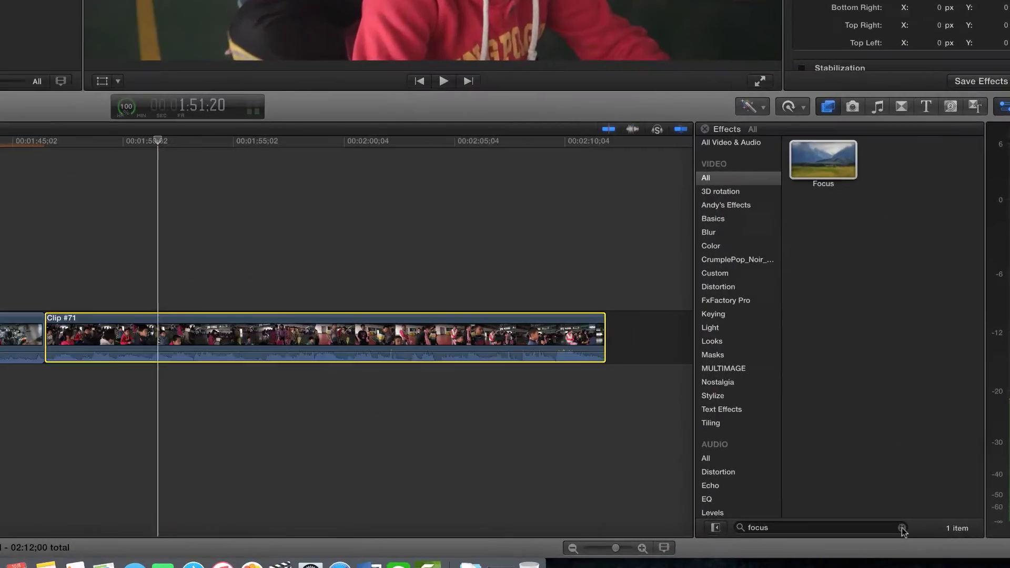
pyautogui.press('super+f')
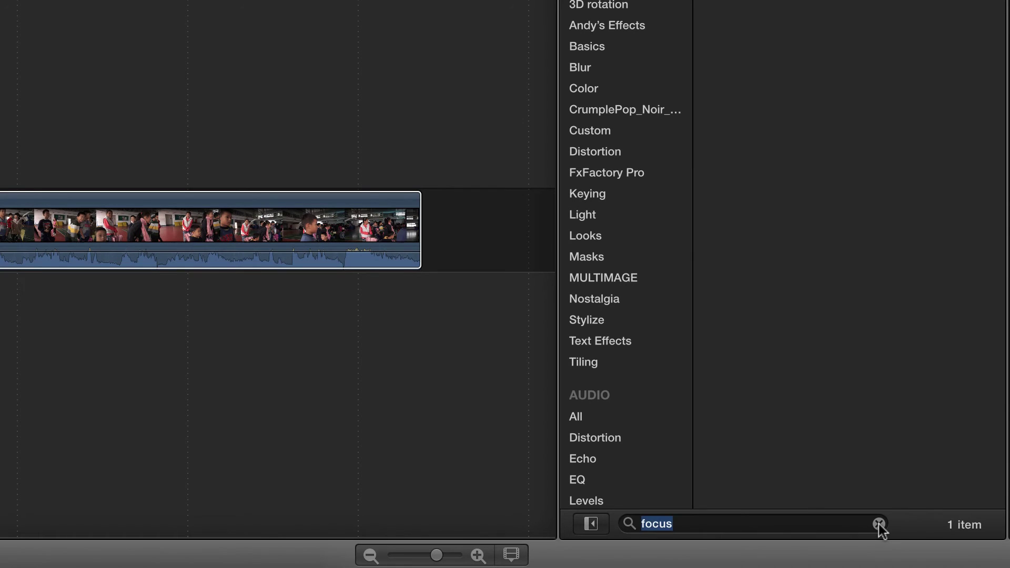
pyautogui.click(879, 524)
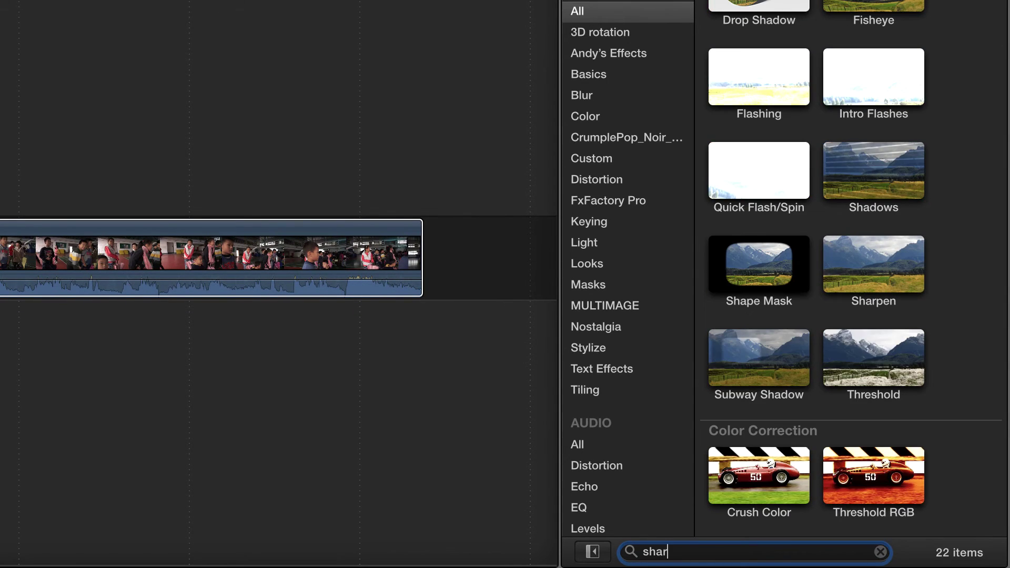
pyautogui.write('p')
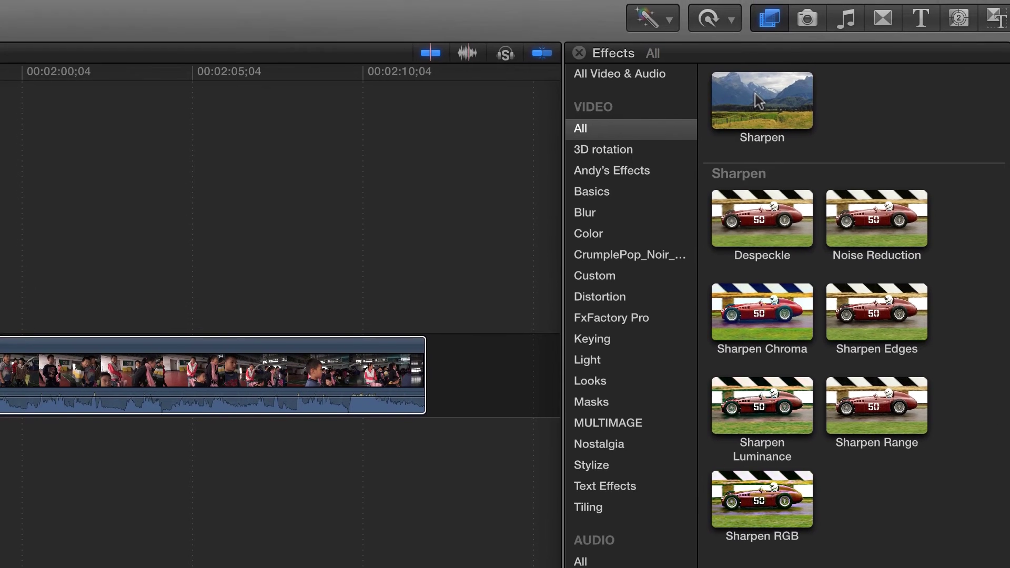
pyautogui.moveTo(758, 105); pyautogui.dragTo(11, 387)
pyautogui.moveTo(478, 366); pyautogui.dragTo(479, 368)
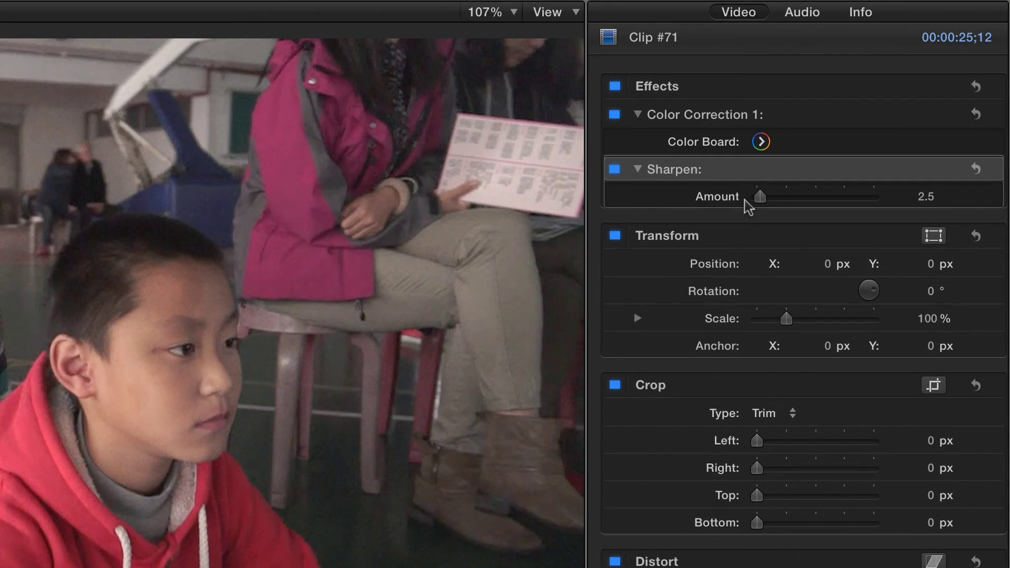
# - Set the Sharpen effect's Amount to 9 on Clip #71
pyautogui.click(925, 199)
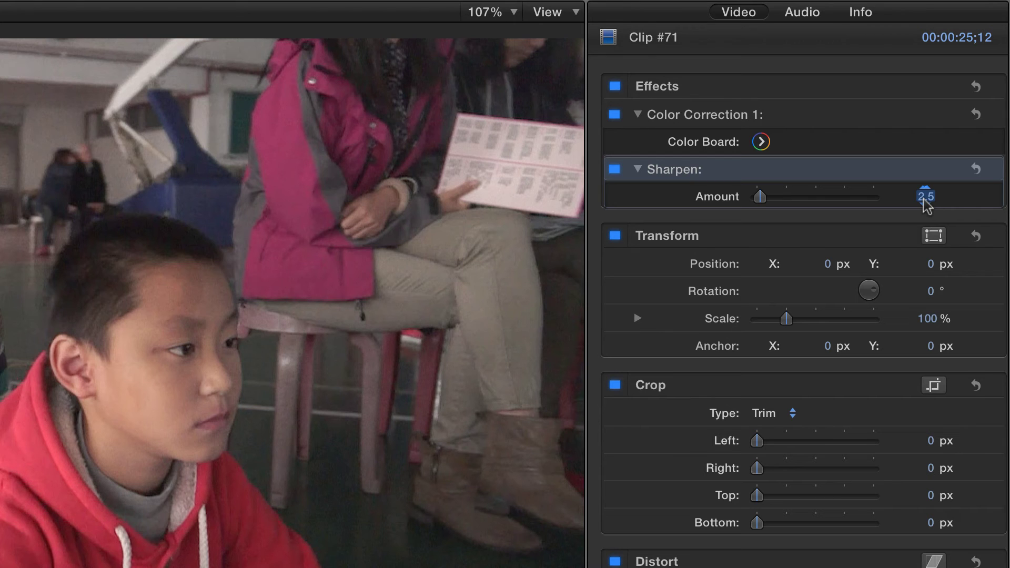
pyautogui.write('9')
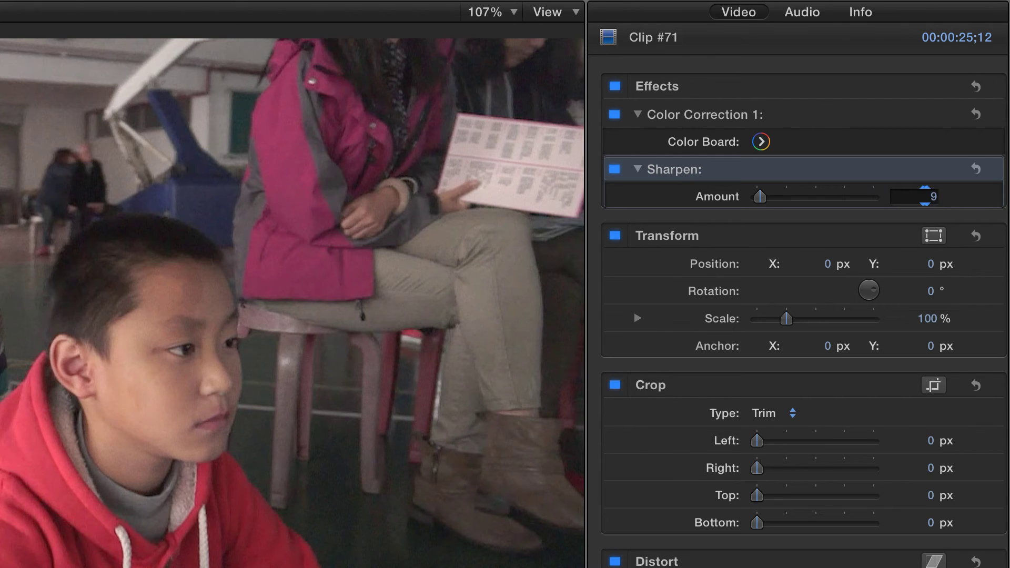
pyautogui.press('Return')
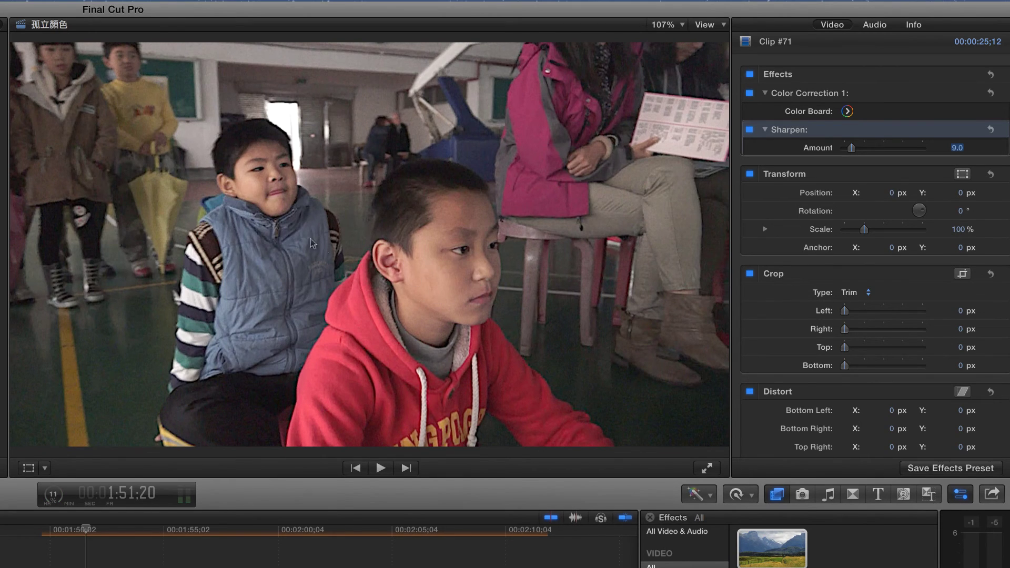
# - Compare Clip #71 with Sharpen off and on at 1:51:20 and 2:01:03, and view the sharpened frame at 1:58:14
pyautogui.click(750, 131)
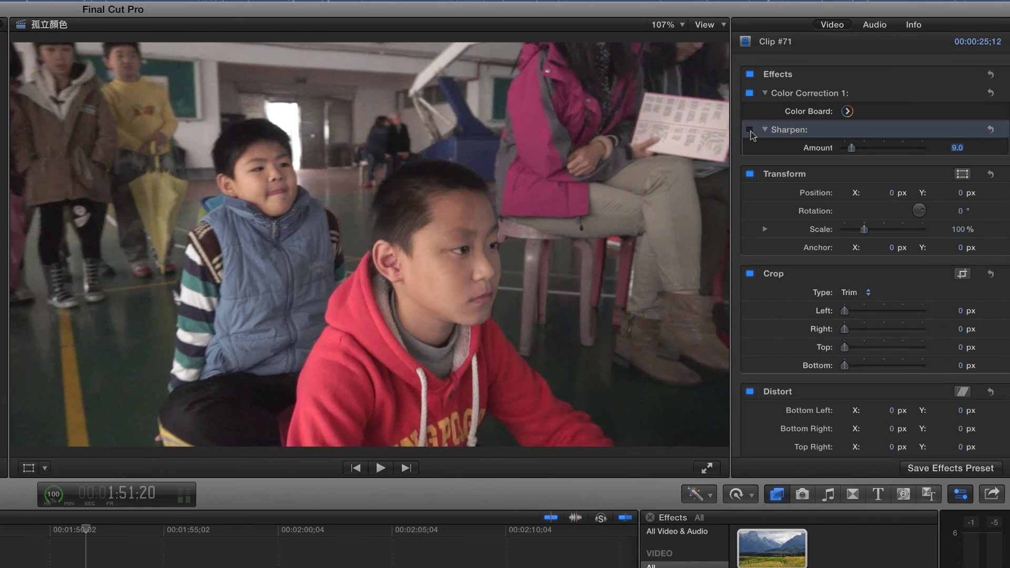
pyautogui.click(751, 131)
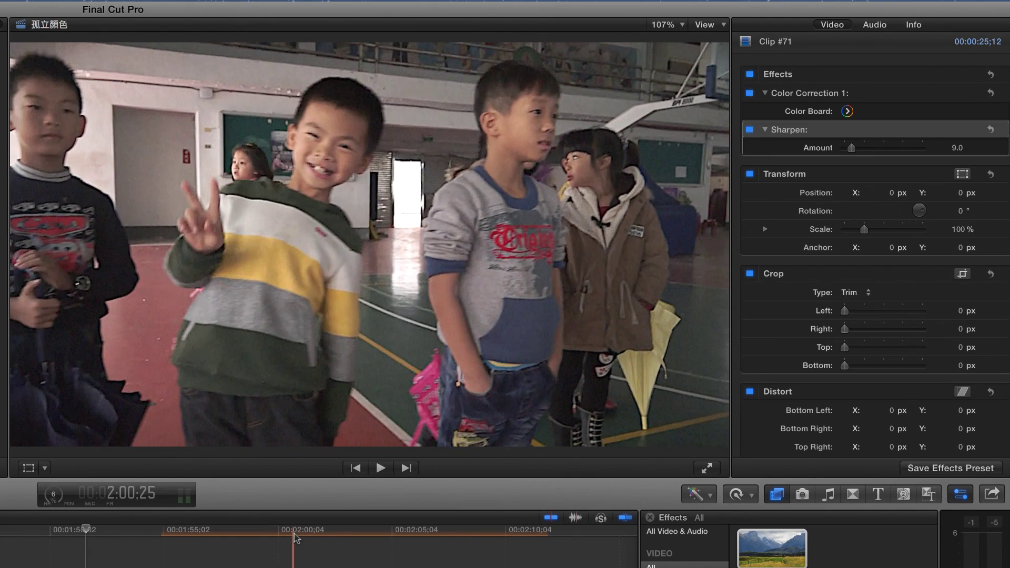
pyautogui.click(300, 535)
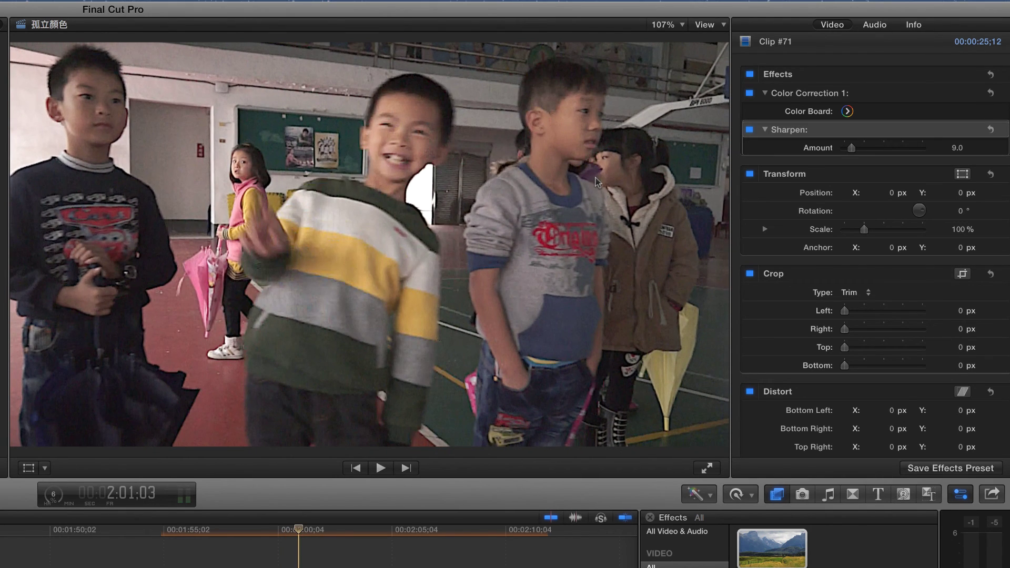
pyautogui.click(750, 130)
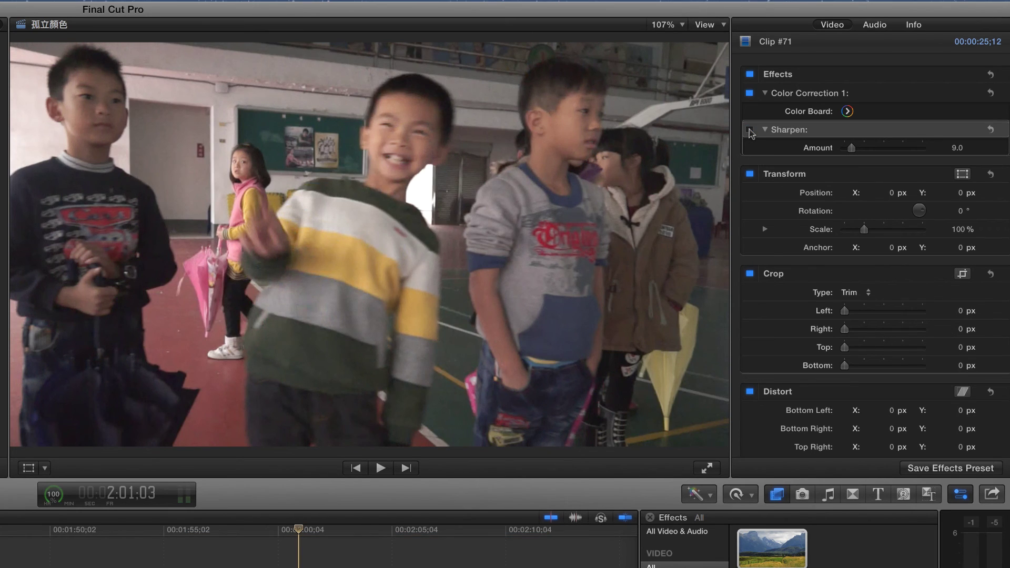
pyautogui.click(750, 130)
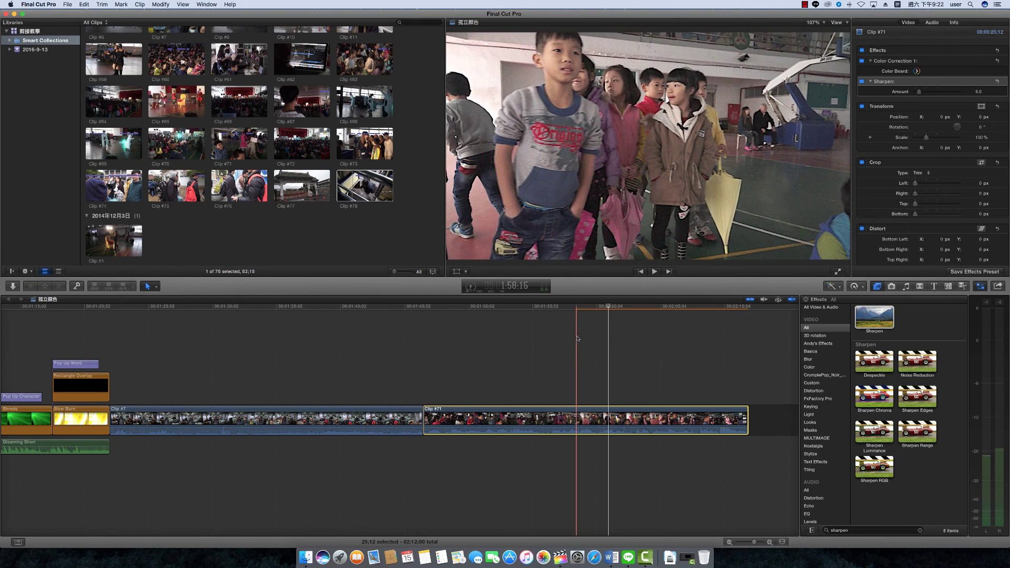
pyautogui.click(577, 339)
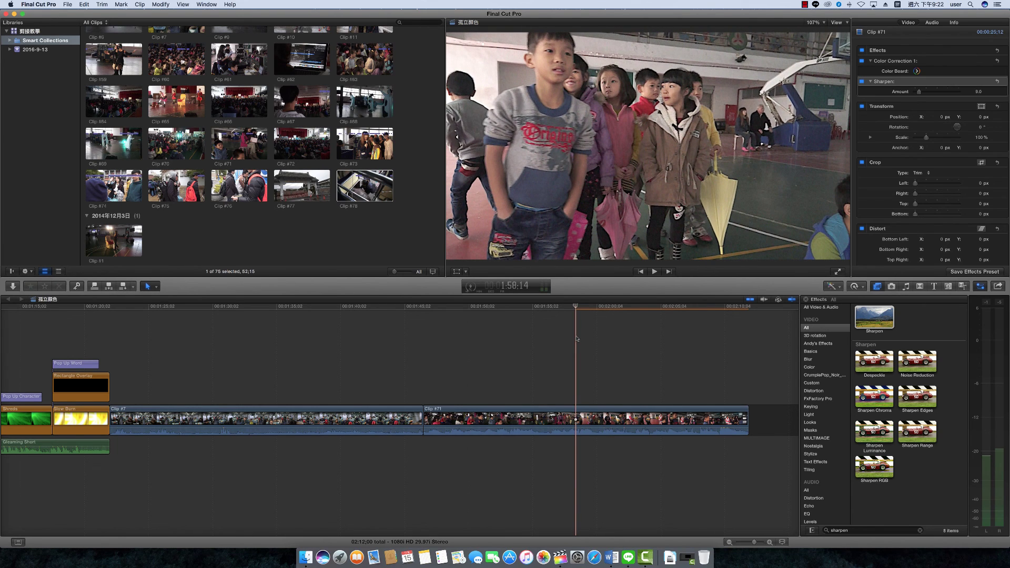